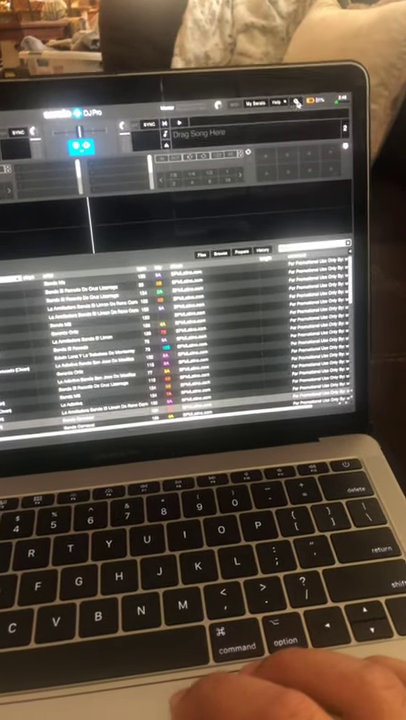
# Toggle Serato's setup panel, open System Preferences on Accessibility, then show all panes.
pyautogui.click(275, 113)
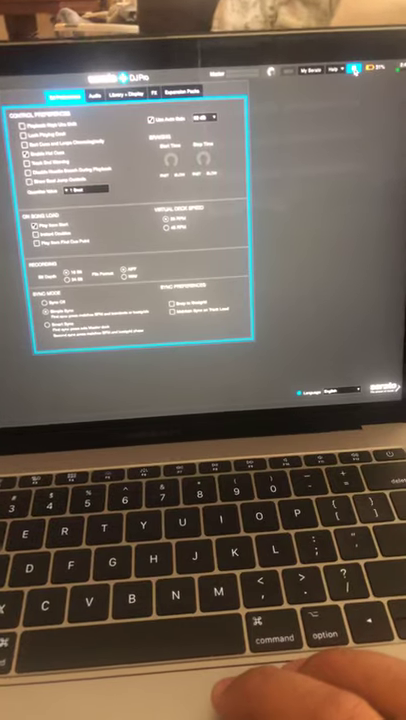
pyautogui.click(275, 113)
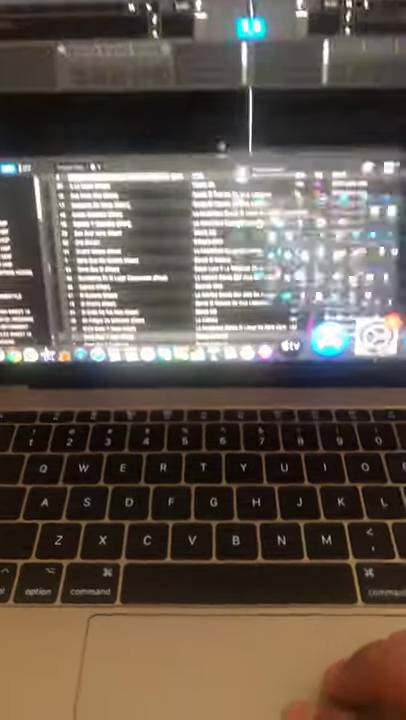
pyautogui.click(388, 375)
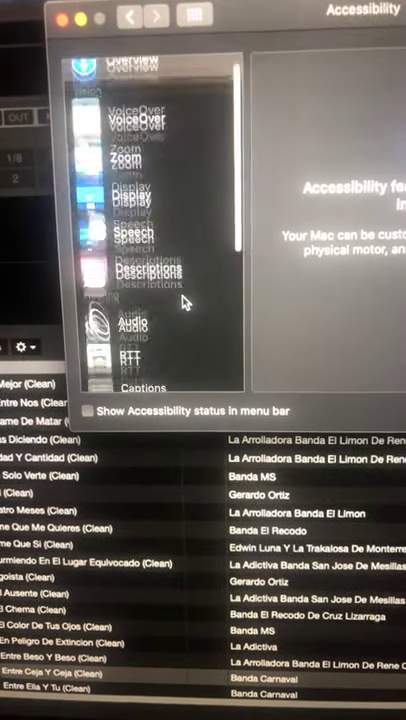
pyautogui.scroll(-3, 188, 305)
pyautogui.scroll(-3, 186, 297)
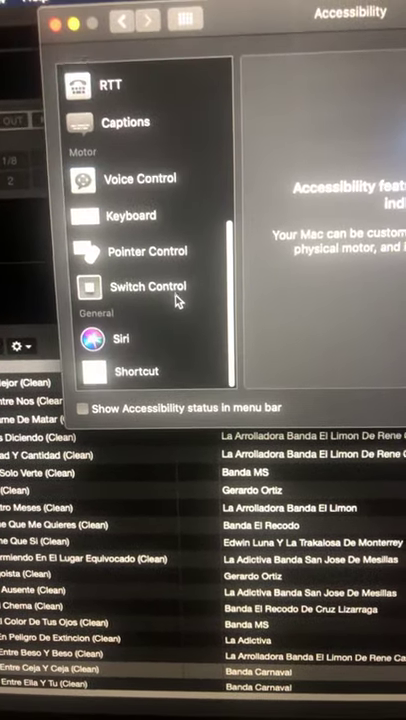
pyautogui.scroll(5, 178, 307)
pyautogui.scroll(3, 178, 307)
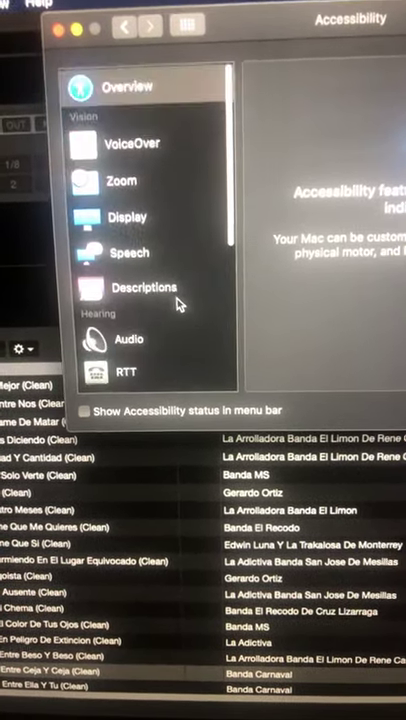
pyautogui.scroll(-3, 167, 282)
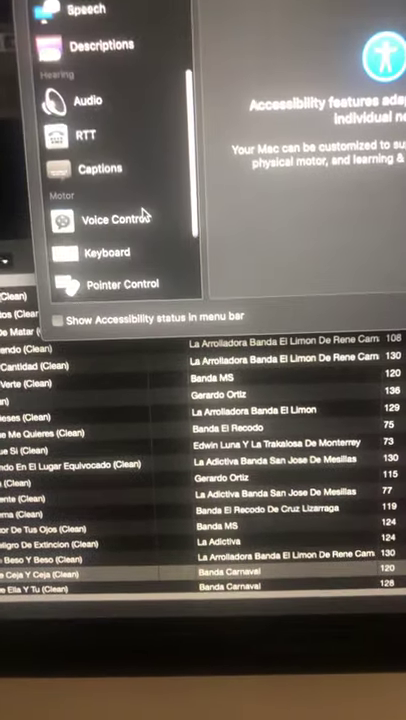
pyautogui.scroll(-3, 150, 240)
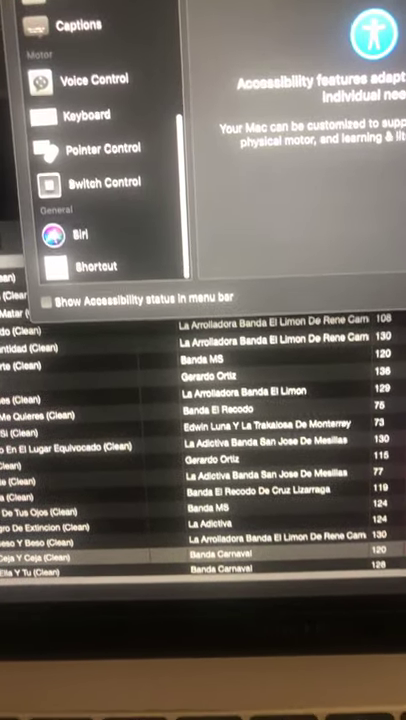
pyautogui.press('super+l')
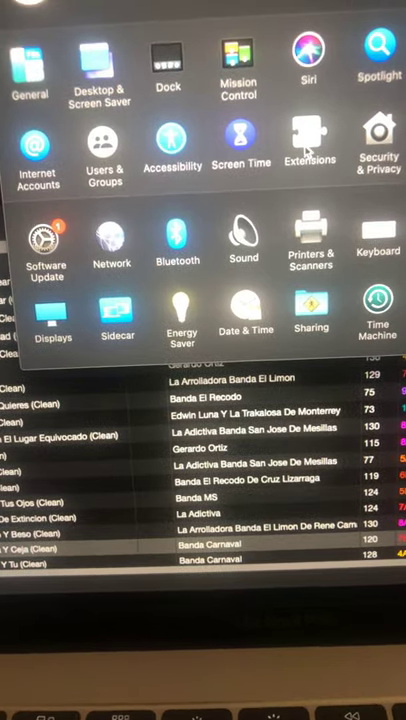
# Briefly view the Extensions pane, then go back to the preference pane grid.
pyautogui.click(313, 158)
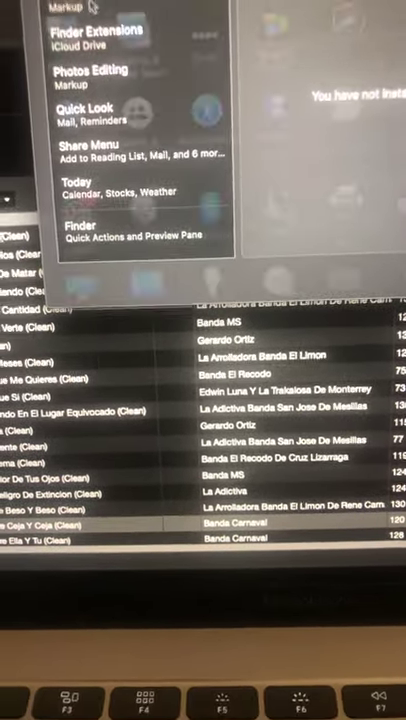
pyautogui.click(91, 6)
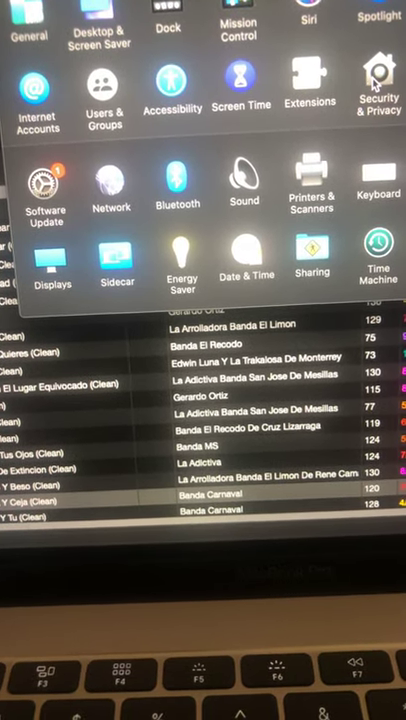
# Open Security & Privacy and select Files and Folders in the Privacy list.
pyautogui.click(371, 92)
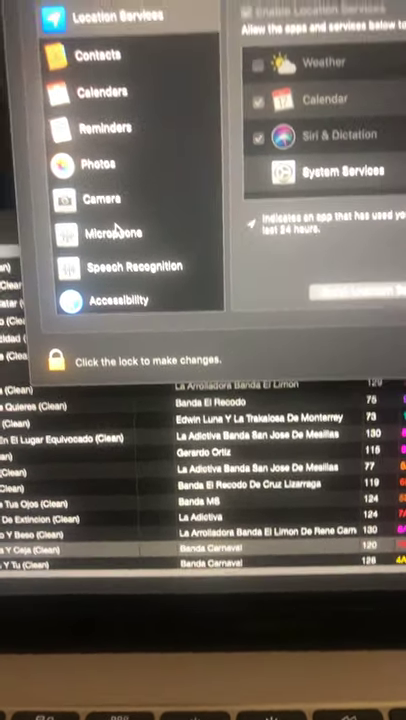
pyautogui.scroll(-1, 116, 250)
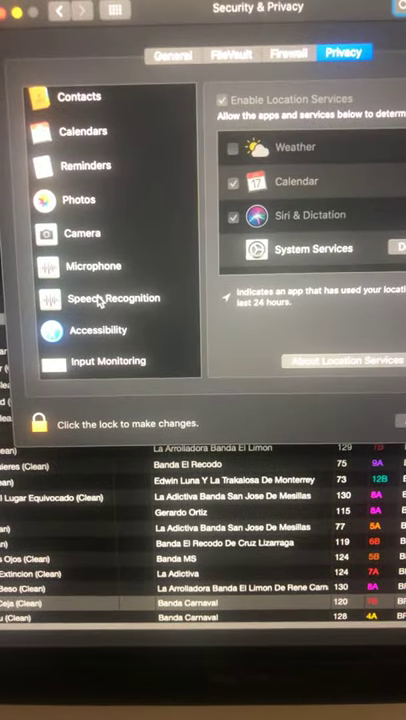
pyautogui.scroll(-2, 100, 302)
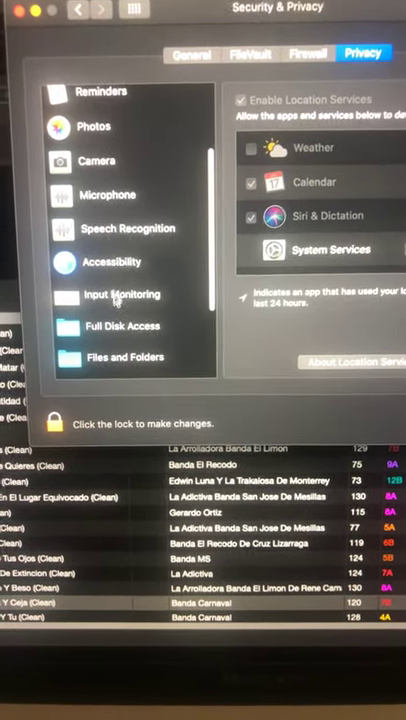
pyautogui.scroll(-2, 101, 293)
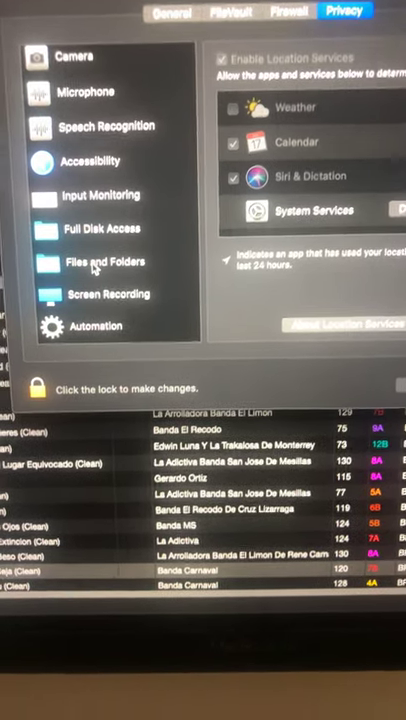
pyautogui.click(95, 266)
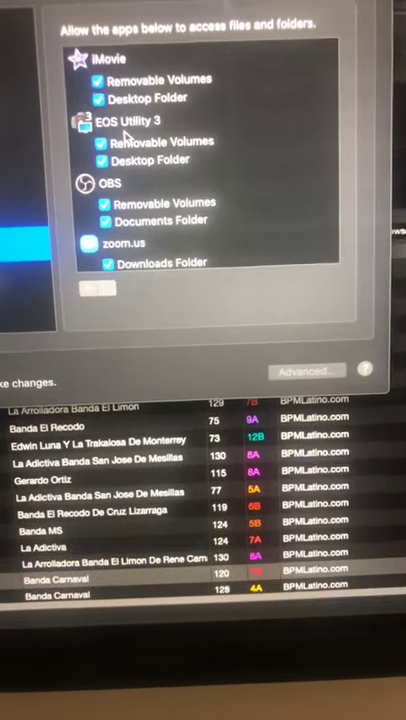
pyautogui.scroll(-1, 115, 208)
pyautogui.scroll(-1, 128, 152)
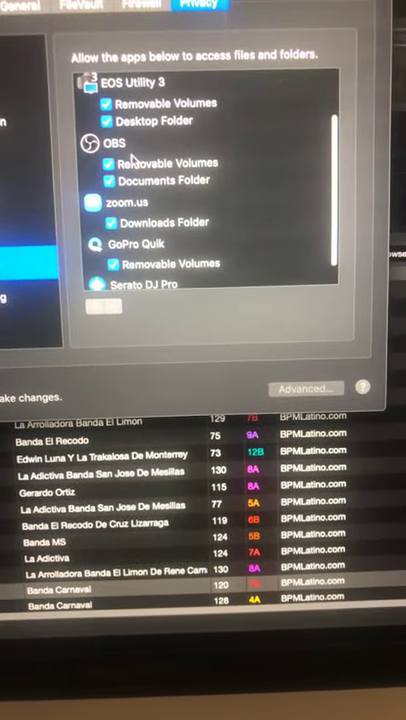
pyautogui.scroll(-1, 128, 155)
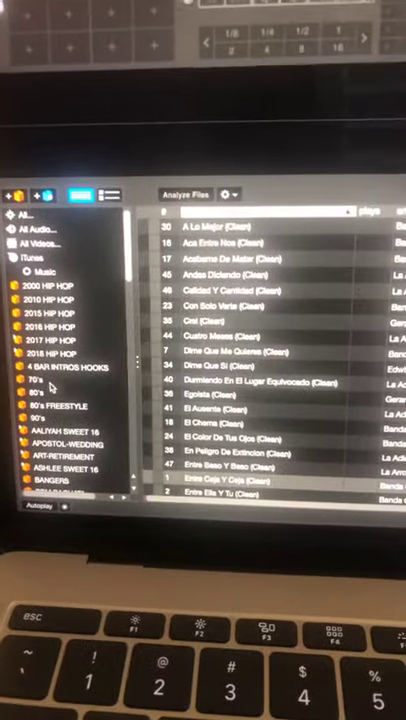
pyautogui.scroll(-3, 60, 400)
# Select the BPM BANDA crate in Serato's crate sidebar.
pyautogui.click(75, 430)
pyautogui.scroll(-3, 78, 410)
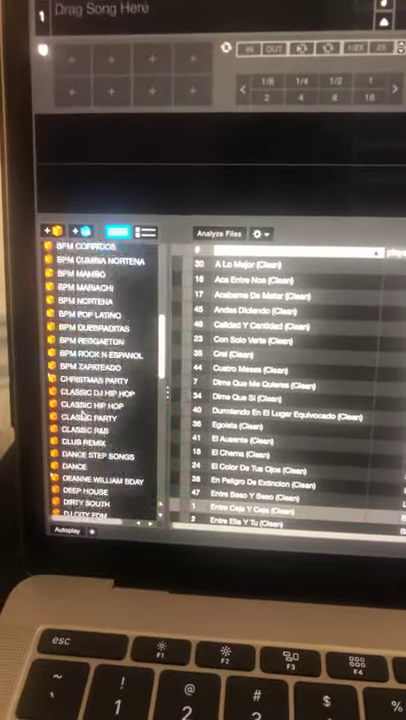
pyautogui.scroll(-5, 80, 420)
pyautogui.scroll(-4, 80, 420)
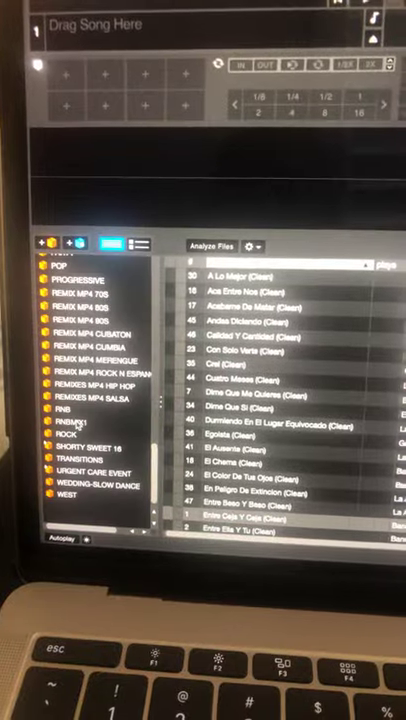
pyautogui.scroll(5, 72, 432)
pyautogui.scroll(5, 72, 432)
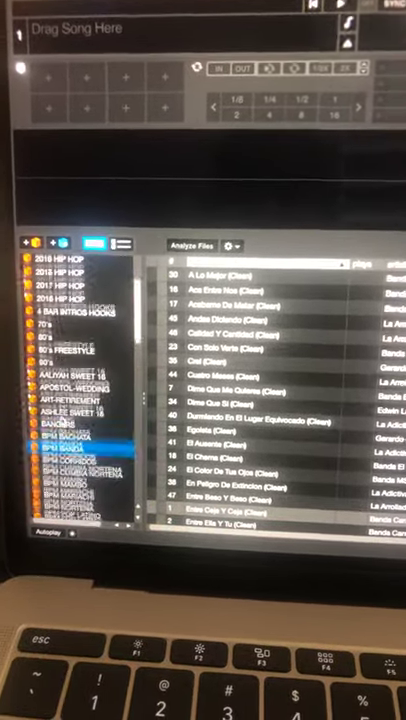
pyautogui.scroll(4, 72, 432)
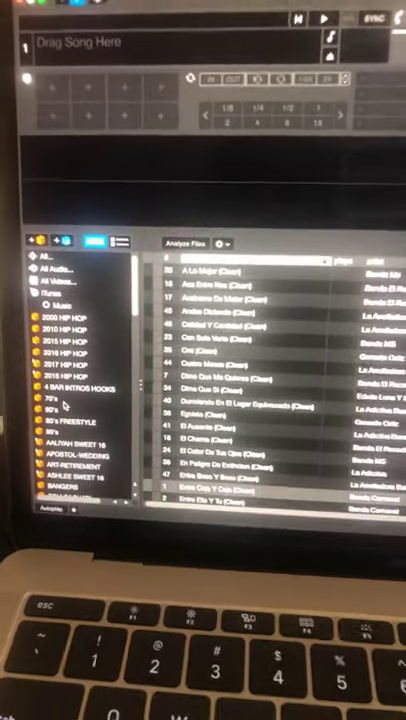